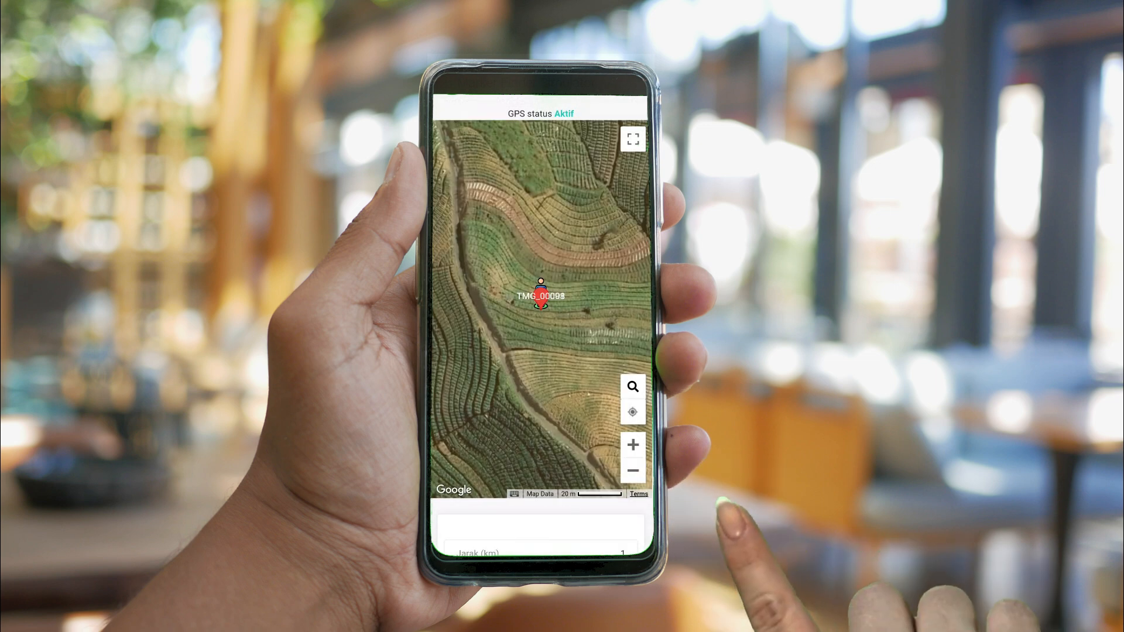
{"action": "left_click", "coordinate": [540, 296]}
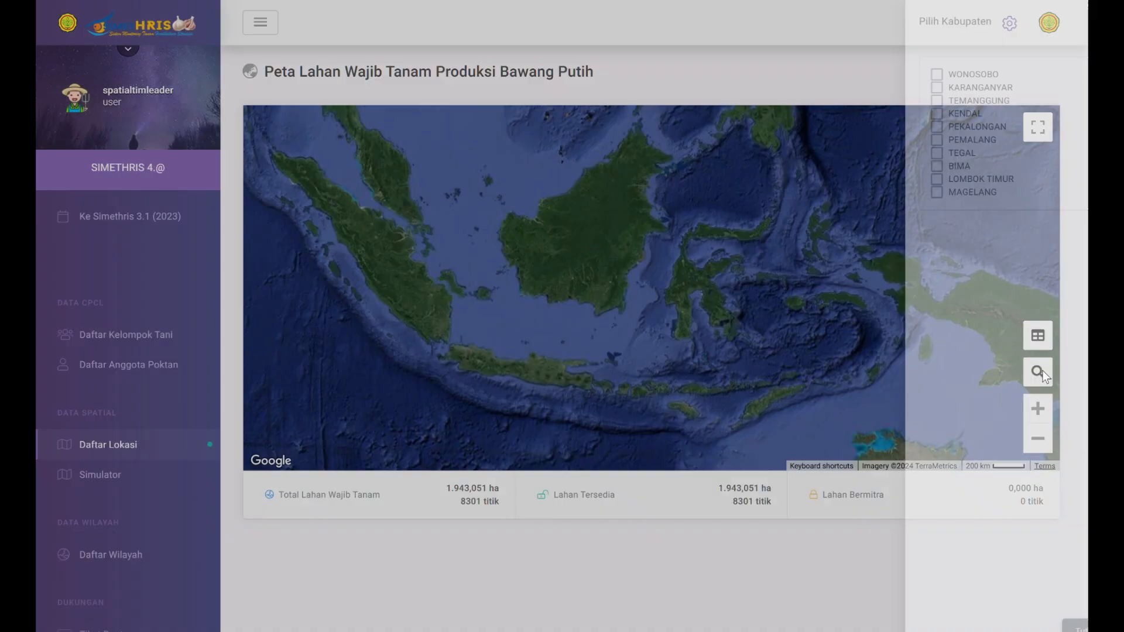
Filter the garlic planting map to the KENDAL regency and inspect its clusters of locations
{"action": "left_click", "coordinate": [932, 75]}
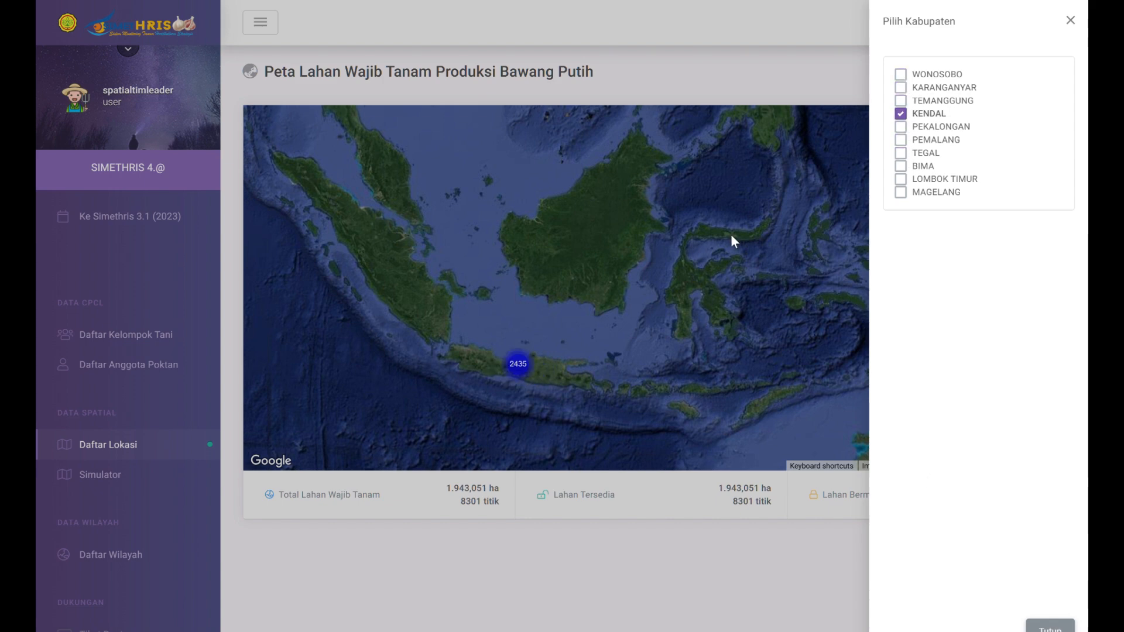
{"action": "left_click", "coordinate": [1070, 21]}
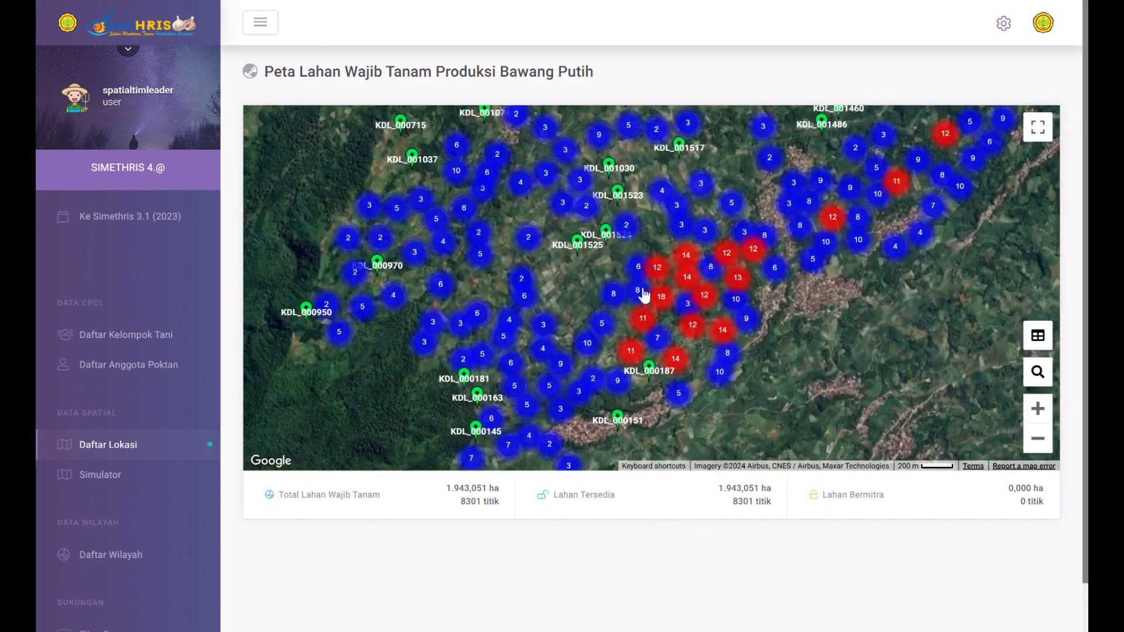
{"action": "left_click", "coordinate": [704, 281]}
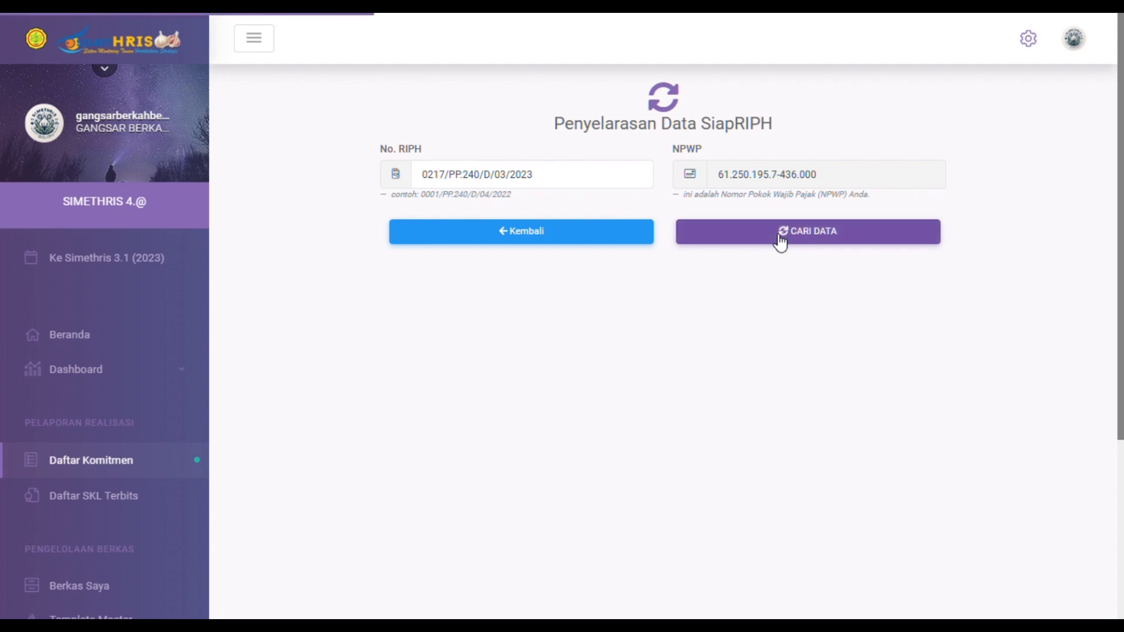
Accept both declarations on the synchronized SiapRIPH data and save the data for reporting
{"action": "left_click_drag", "start_coordinate": [1119, 199], "coordinate": [1122, 456]}
{"action": "left_click", "coordinate": [721, 472]}
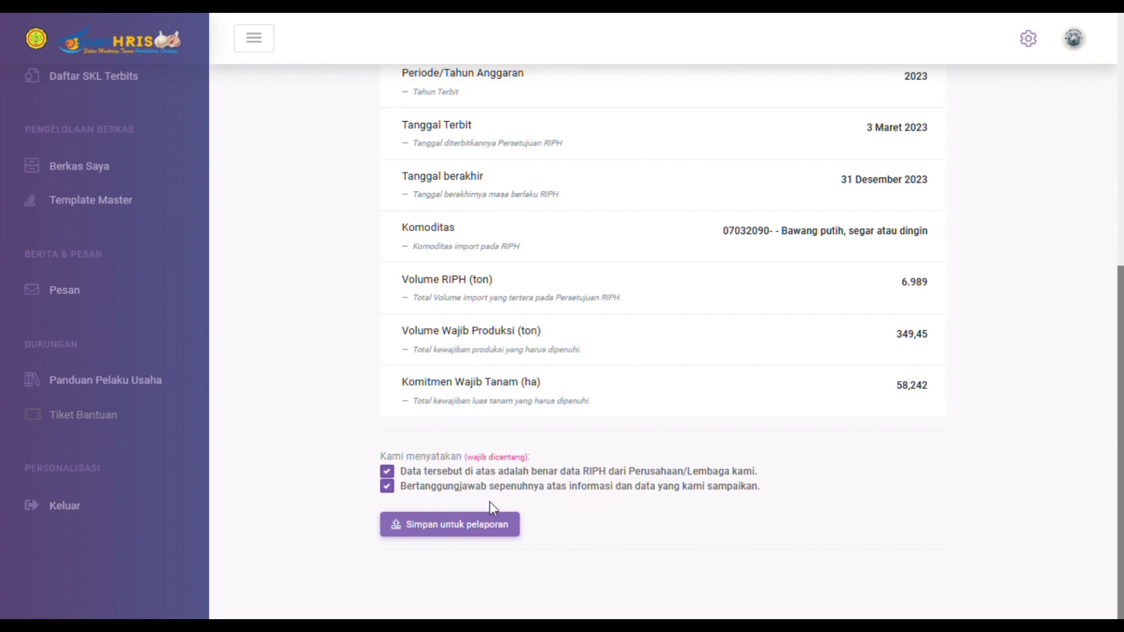
{"action": "left_click", "coordinate": [396, 526]}
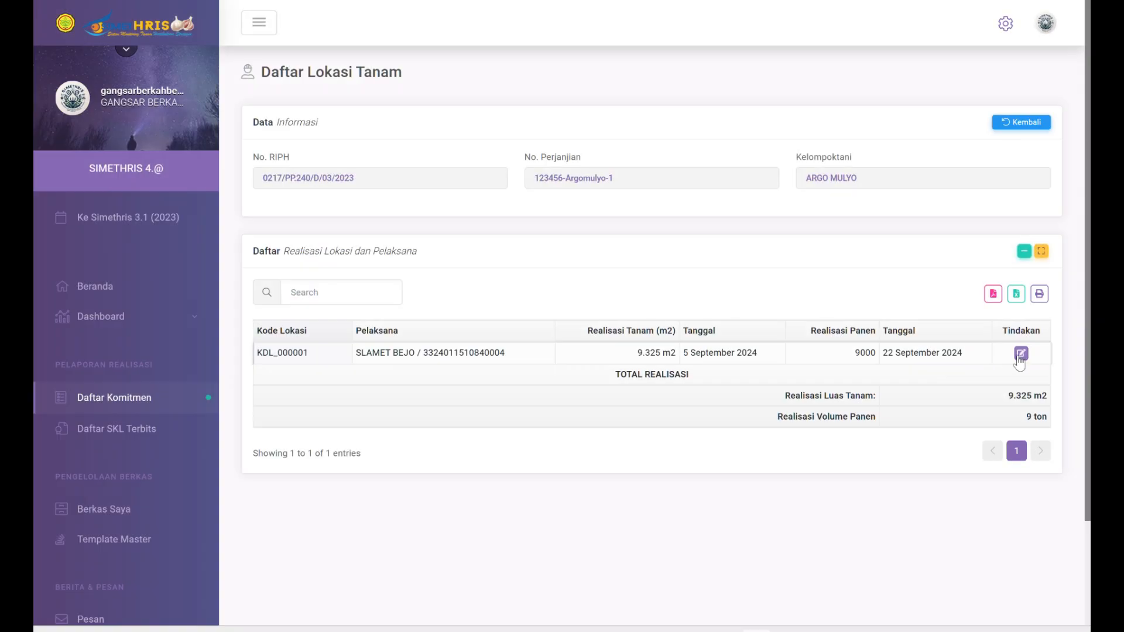
Open the planting and production realization record of location KDL_000001 with its activity log
{"action": "left_click", "coordinate": [1018, 357]}
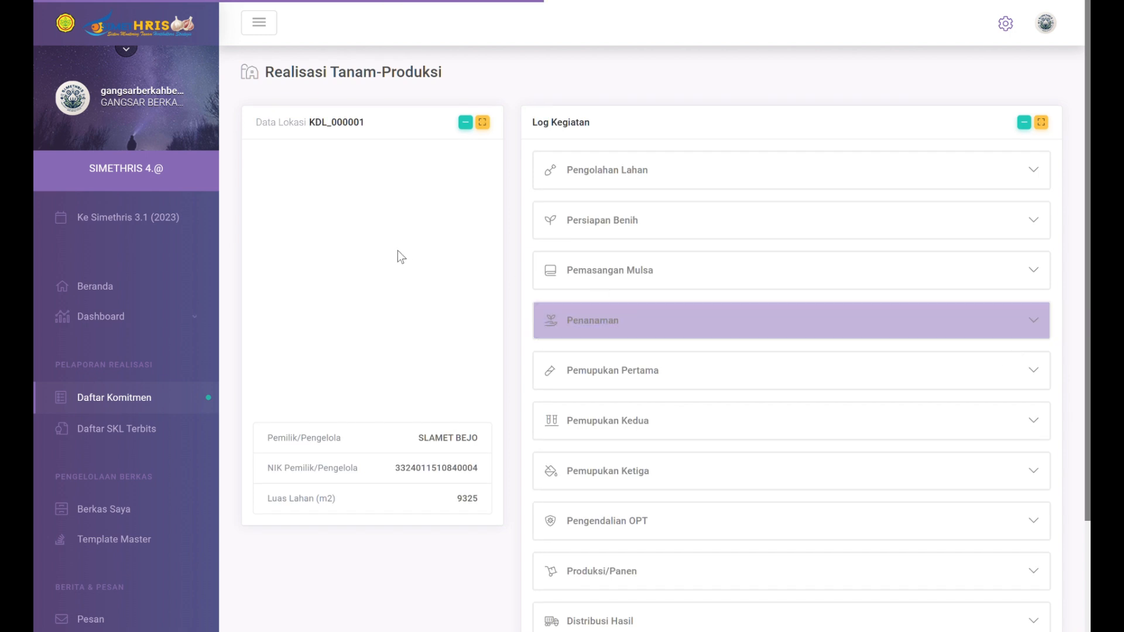
{"action": "left_click", "coordinate": [883, 274]}
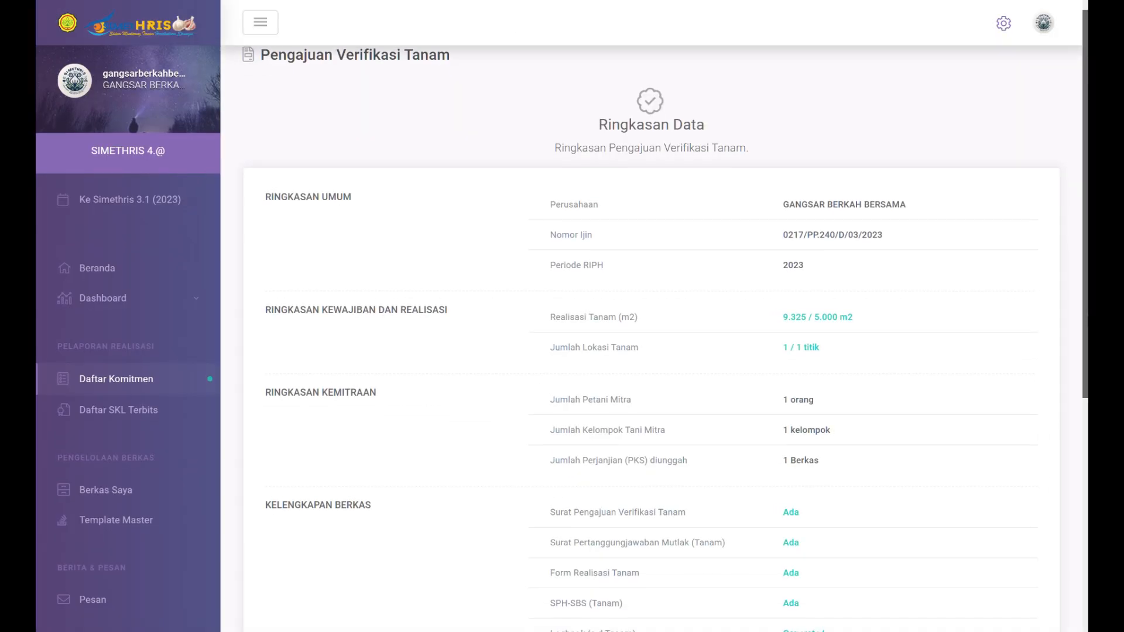
Review the planting verification summary from general data through file completeness to the verification result
{"action": "scroll", "coordinate": [651, 351], "scroll_direction": "down", "scroll_amount": 3}
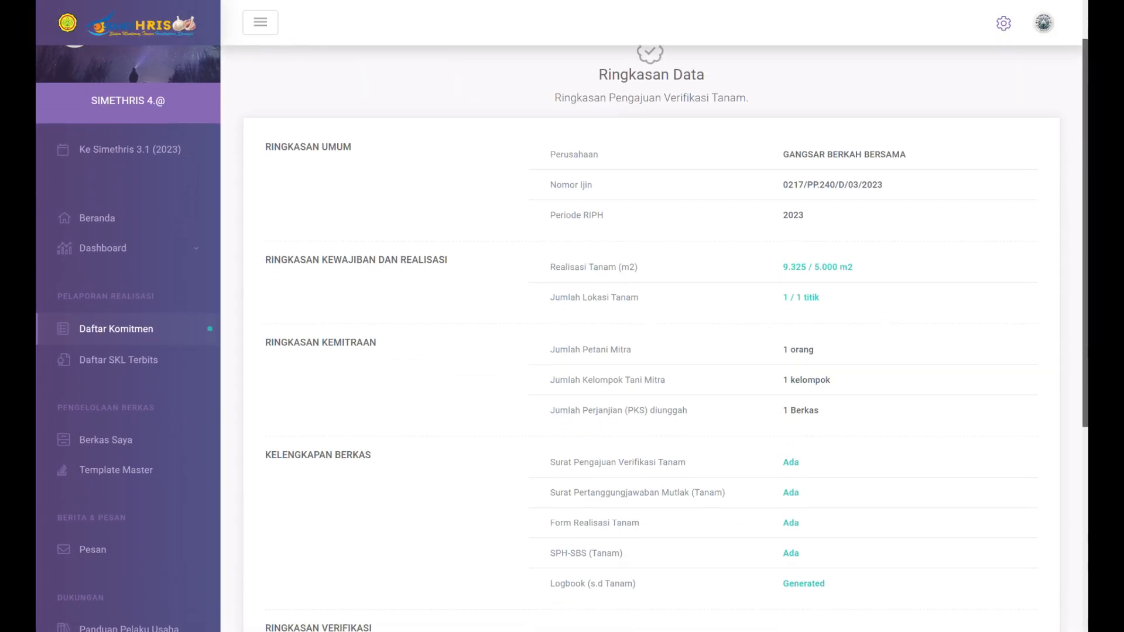
{"action": "scroll", "coordinate": [1087, 378], "scroll_direction": "down", "scroll_amount": 4}
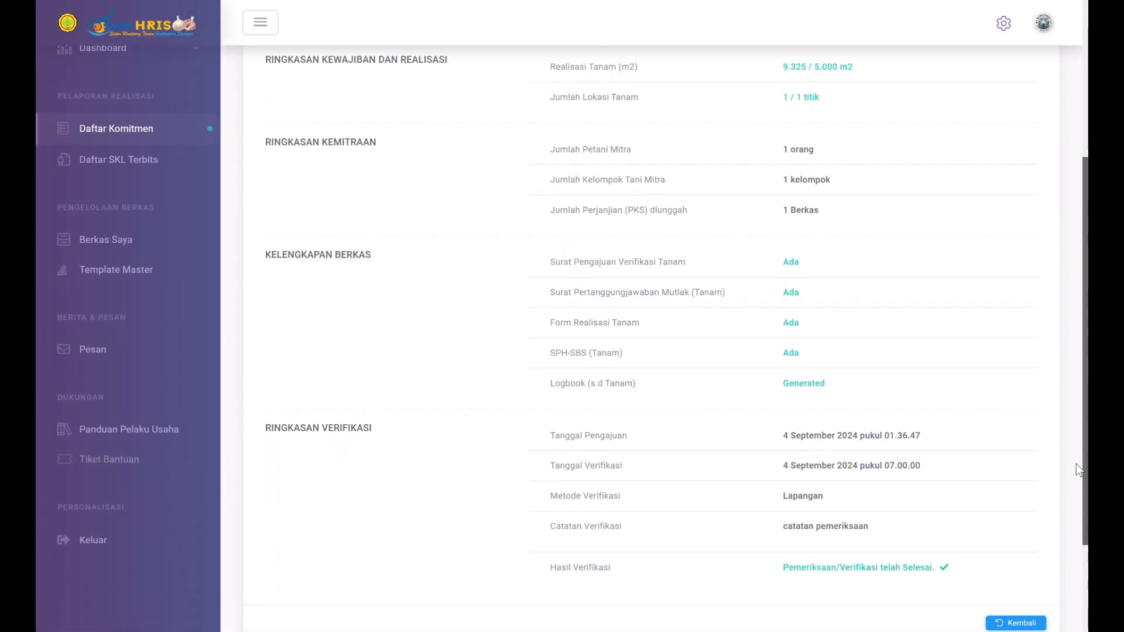
{"action": "scroll", "coordinate": [1074, 498], "scroll_direction": "down", "scroll_amount": 3}
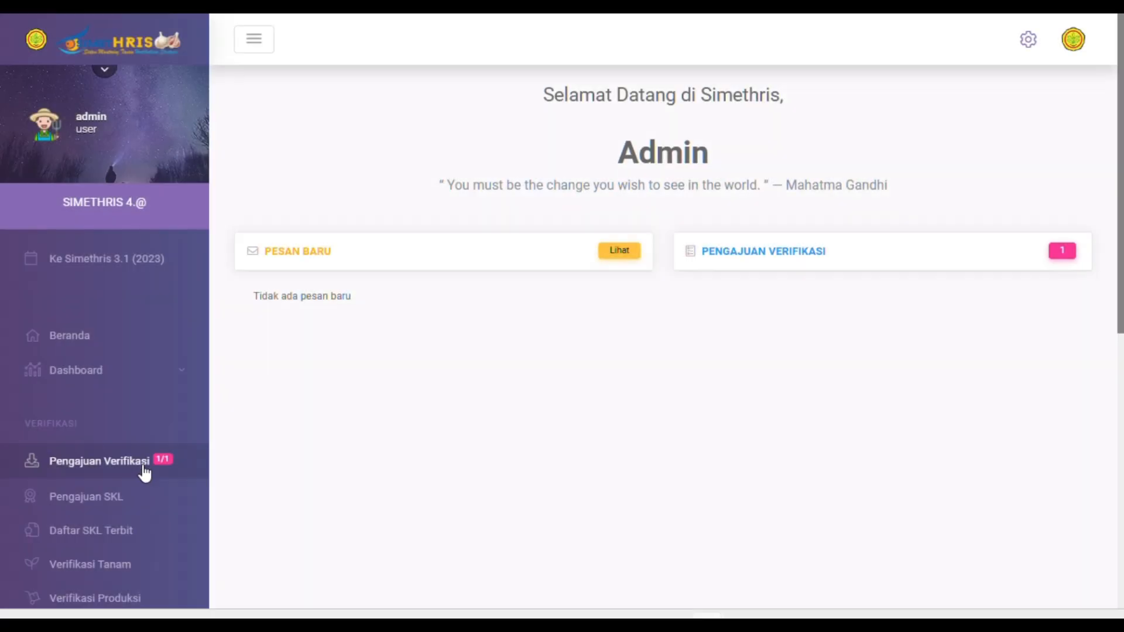
Open the TANAM verification request of GANGSAR BERKAH BERSAMA and select Verifikator as the assigned verifier
{"action": "left_click", "coordinate": [145, 473]}
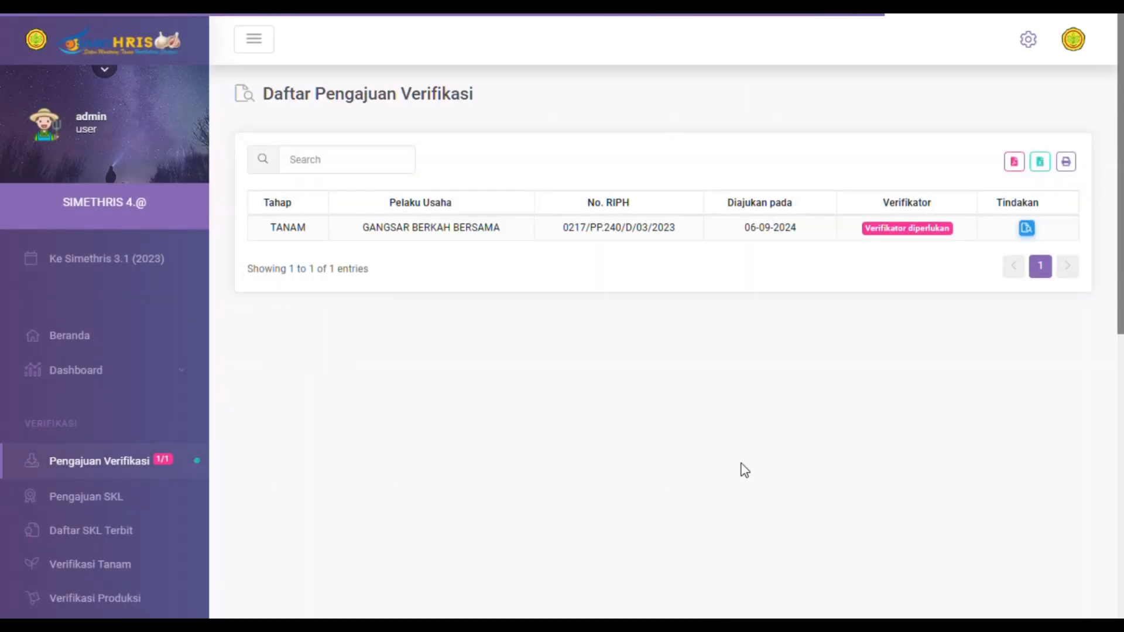
{"action": "left_click", "coordinate": [1027, 229]}
{"action": "left_click", "coordinate": [932, 186]}
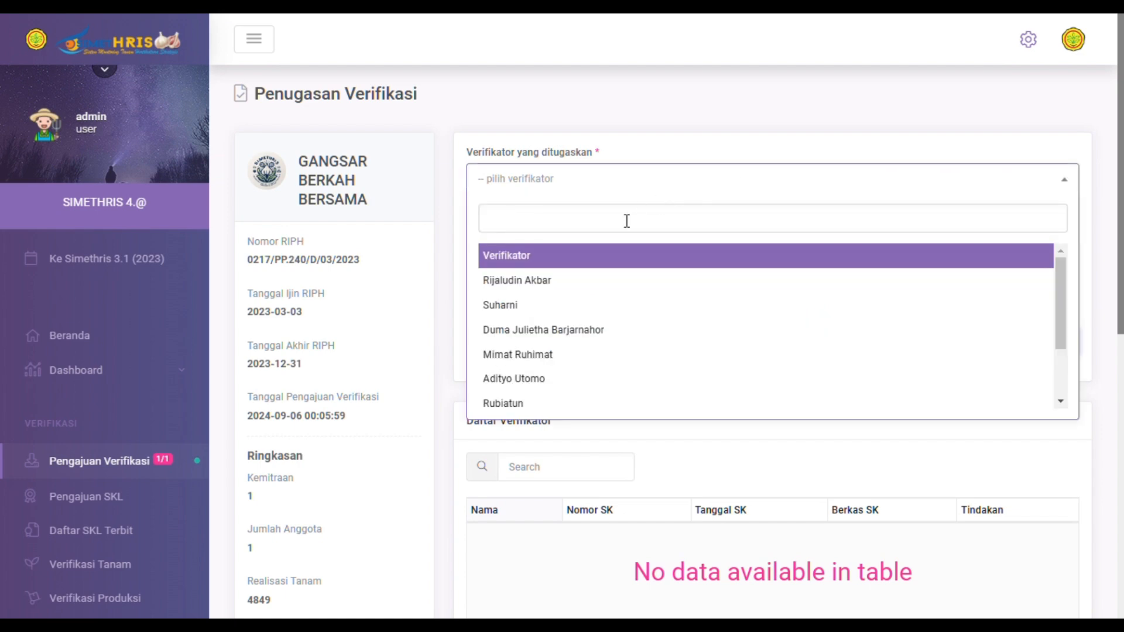
{"action": "left_click", "coordinate": [587, 261]}
{"action": "left_click", "coordinate": [585, 258]}
Complete the assignment with the file Draft Form.pdf, SK number 123456 and SK date 01/09/2024, and save it
{"action": "left_click", "coordinate": [223, 146]}
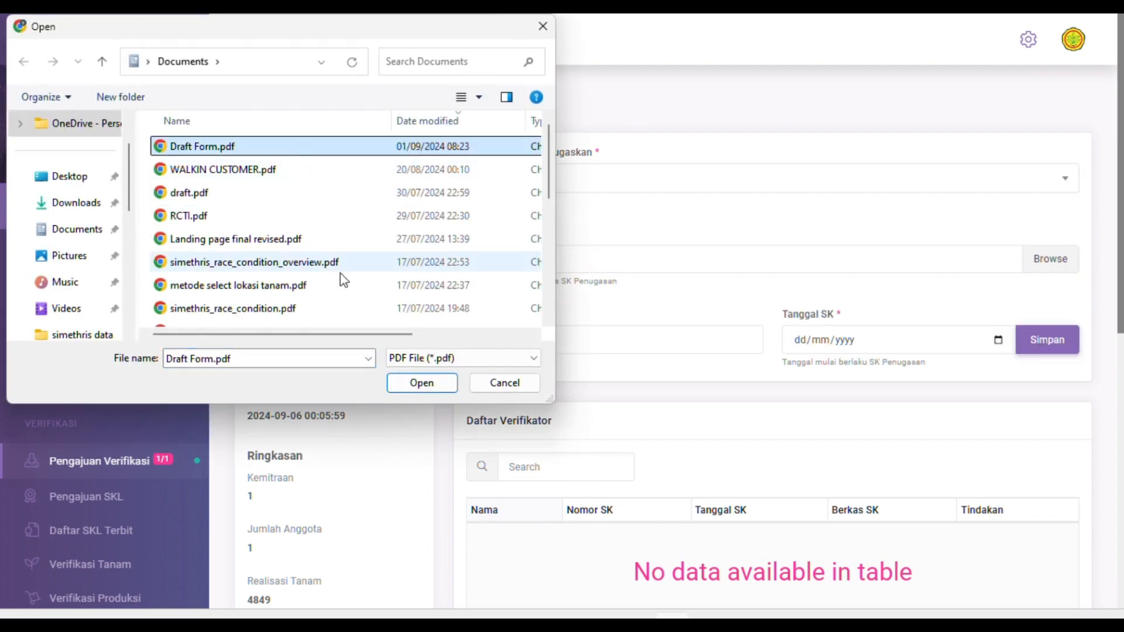
{"action": "left_click", "coordinate": [422, 381]}
{"action": "left_click", "coordinate": [995, 342]}
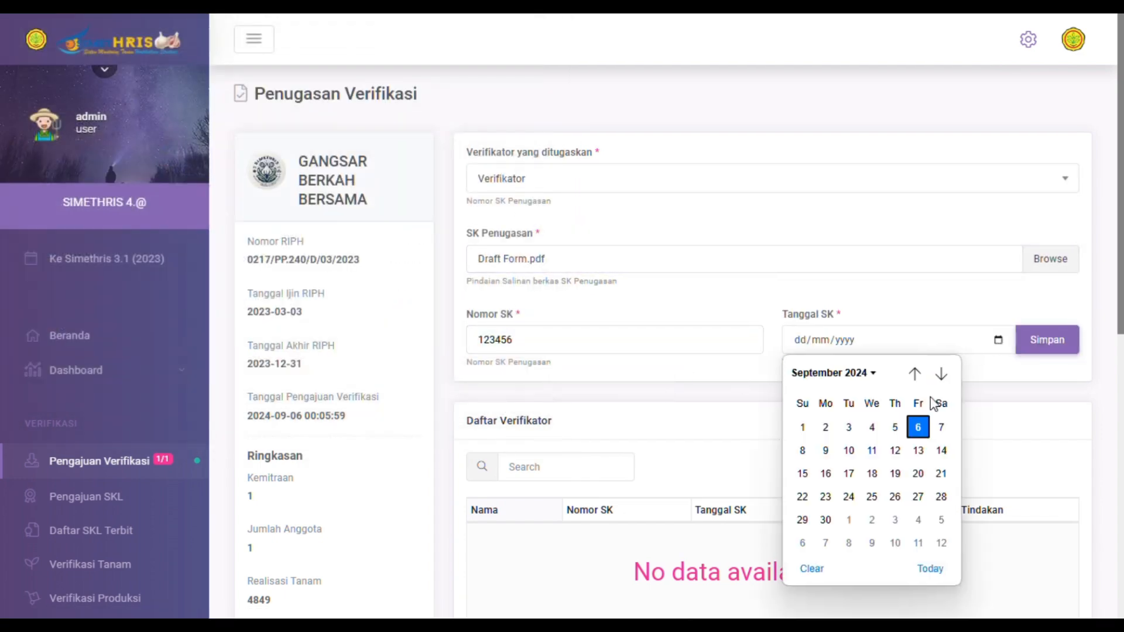
{"action": "left_click", "coordinate": [802, 427]}
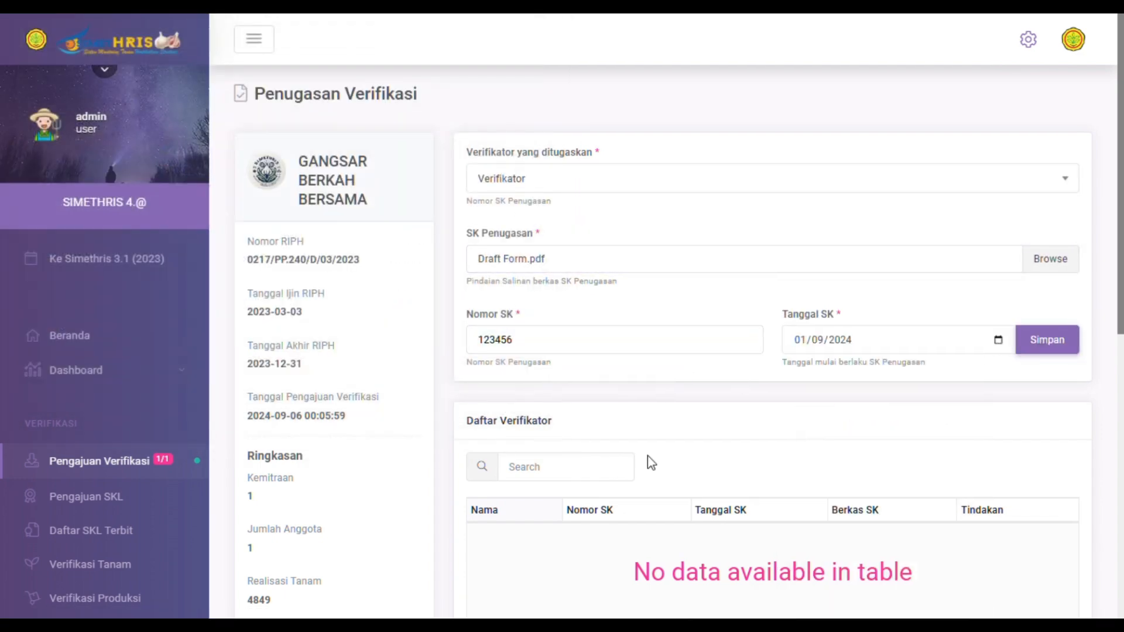
{"action": "left_click", "coordinate": [1047, 340]}
{"action": "left_click_drag", "start_coordinate": [1119, 183], "coordinate": [1106, 299]}
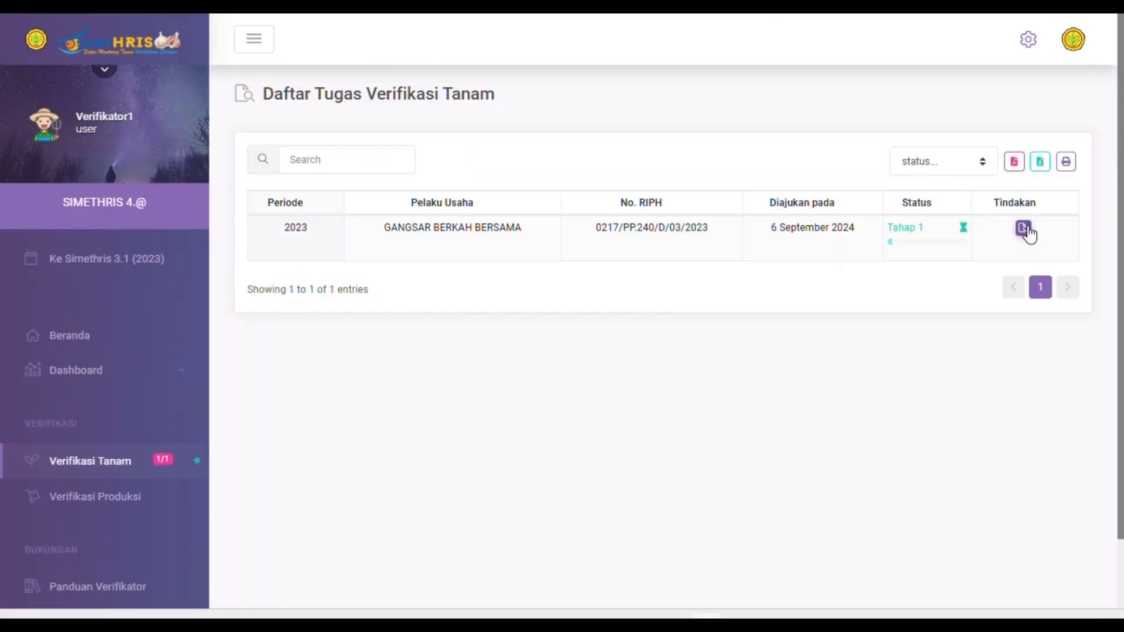
In the planting verification task of GANGSAR BERKAH BERSAMA, set all five documents to Ada/Sesuai and mark the progress of this stage
{"action": "left_click", "coordinate": [1027, 233]}
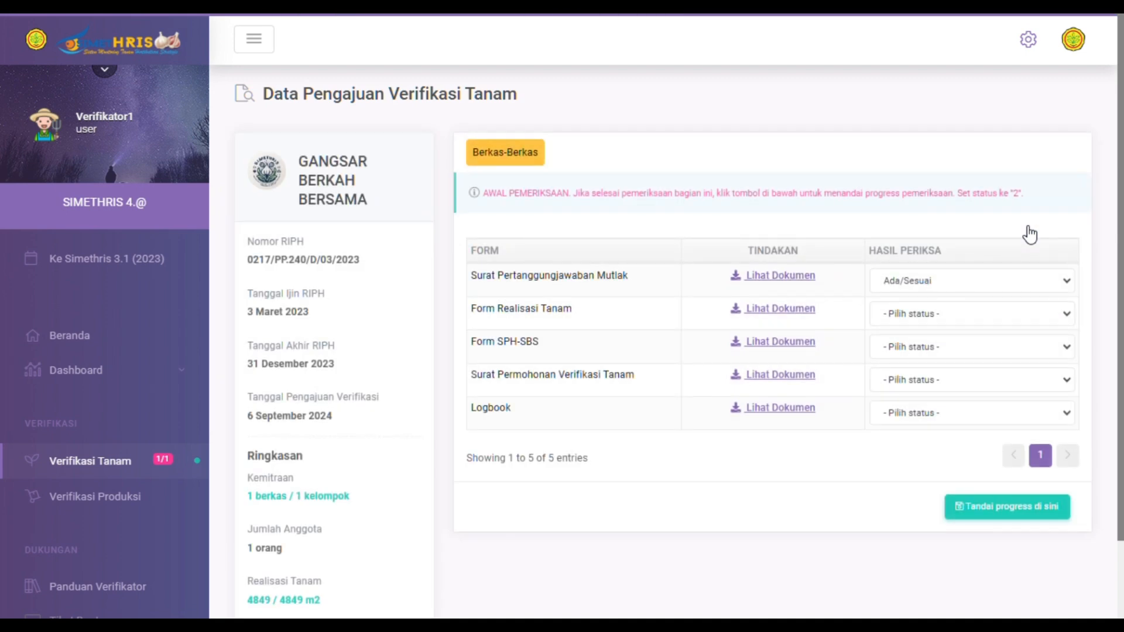
{"action": "left_click", "coordinate": [1006, 281]}
{"action": "left_click", "coordinate": [989, 323]}
{"action": "left_click", "coordinate": [989, 323]}
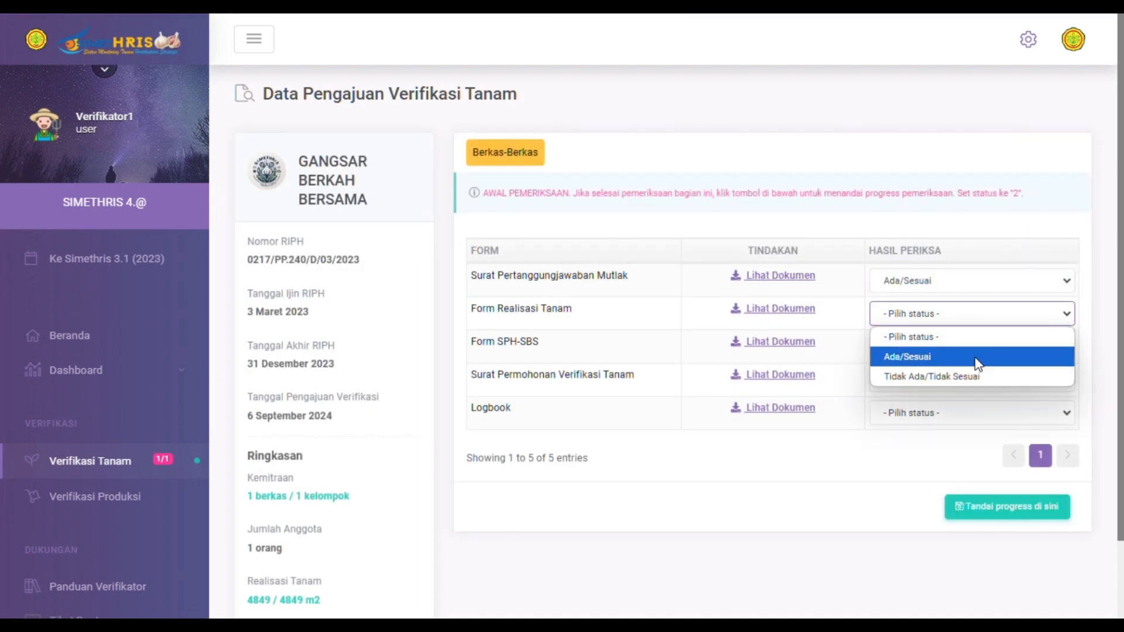
{"action": "left_click", "coordinate": [976, 356]}
{"action": "left_click", "coordinate": [975, 351]}
{"action": "left_click", "coordinate": [972, 390]}
{"action": "left_click", "coordinate": [967, 384]}
{"action": "left_click", "coordinate": [907, 423]}
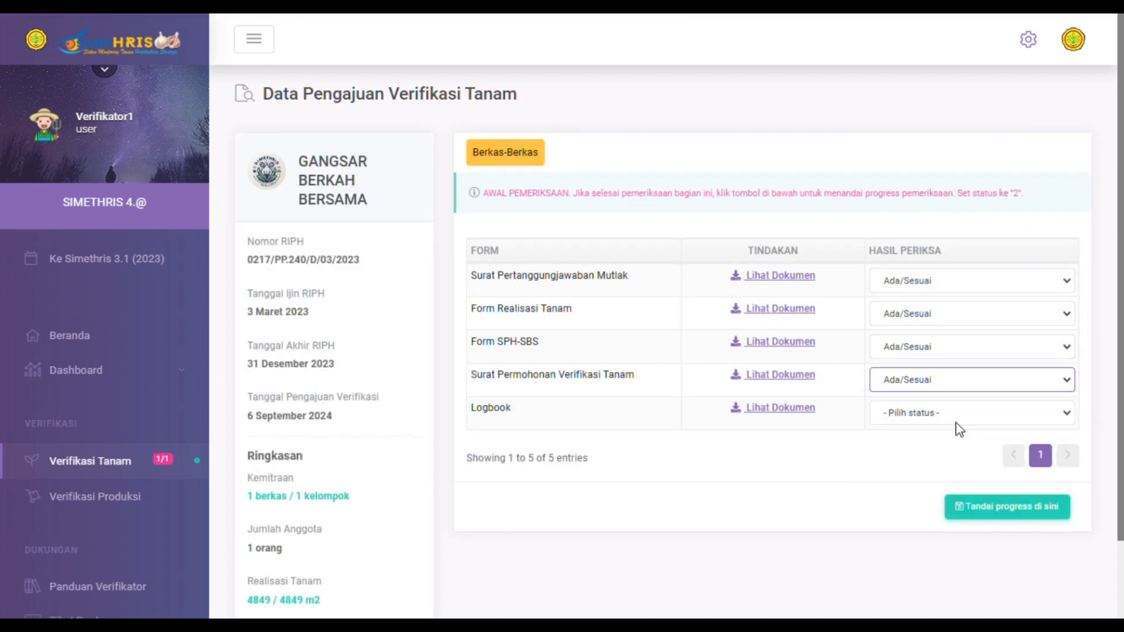
{"action": "left_click", "coordinate": [954, 415]}
{"action": "left_click", "coordinate": [939, 450]}
{"action": "left_click", "coordinate": [1007, 507]}
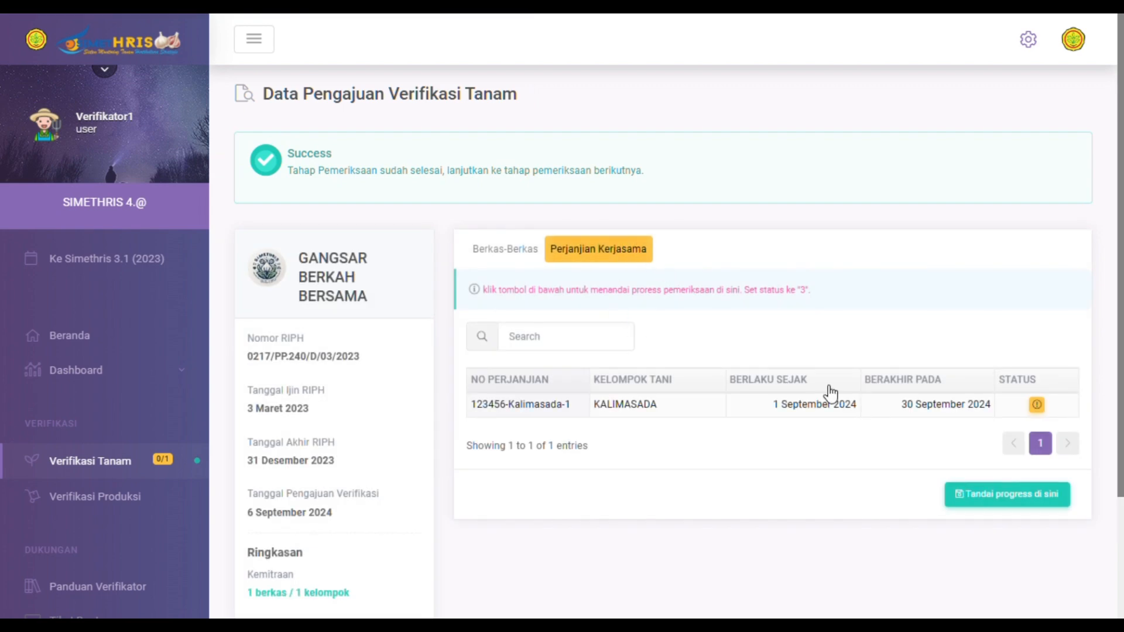
Set the examination result of the KALIMASADA cooperation agreement to Sesuai and save it
{"action": "left_click", "coordinate": [1037, 404]}
{"action": "scroll", "coordinate": [795, 451], "scroll_direction": "down", "scroll_amount": 1}
{"action": "left_click", "coordinate": [780, 393]}
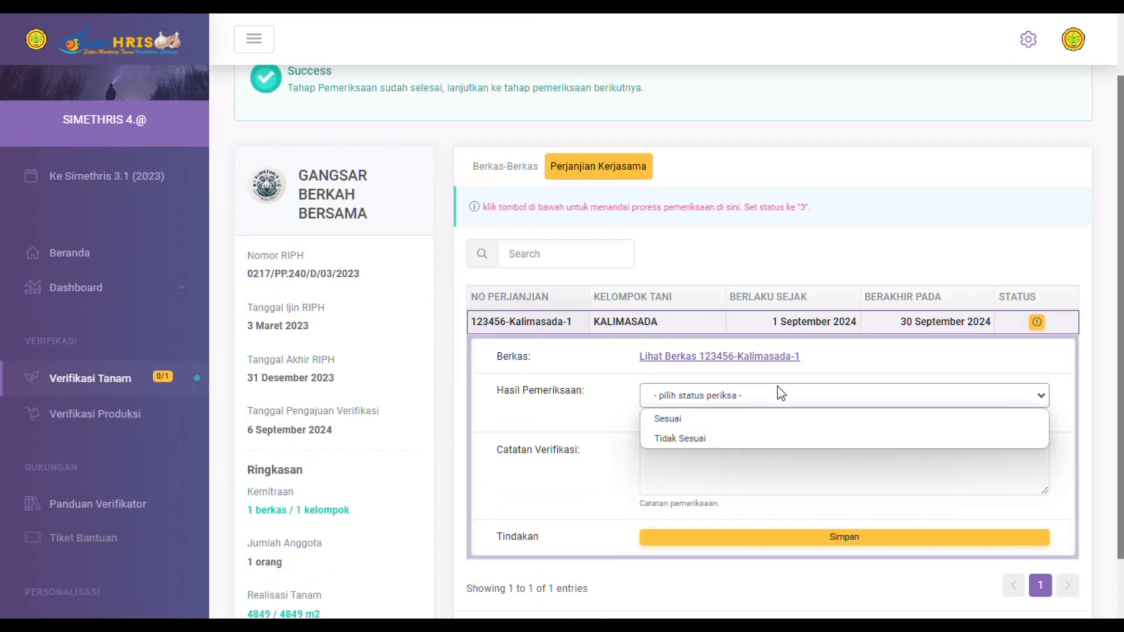
{"action": "left_click", "coordinate": [732, 419]}
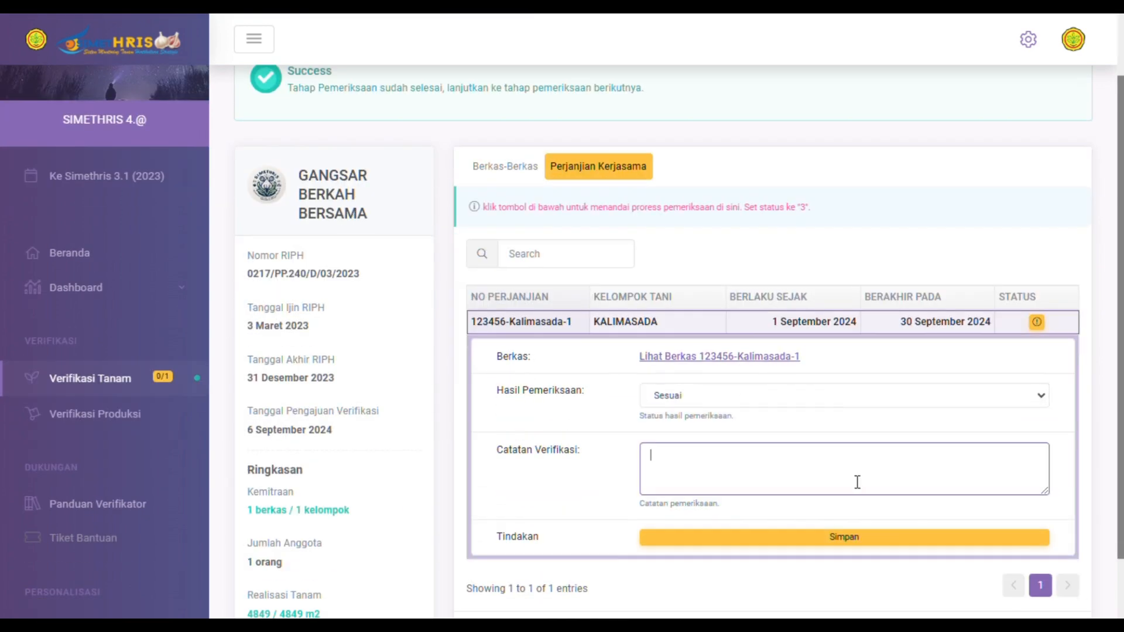
{"action": "left_click", "coordinate": [866, 535]}
{"action": "left_click", "coordinate": [556, 398]}
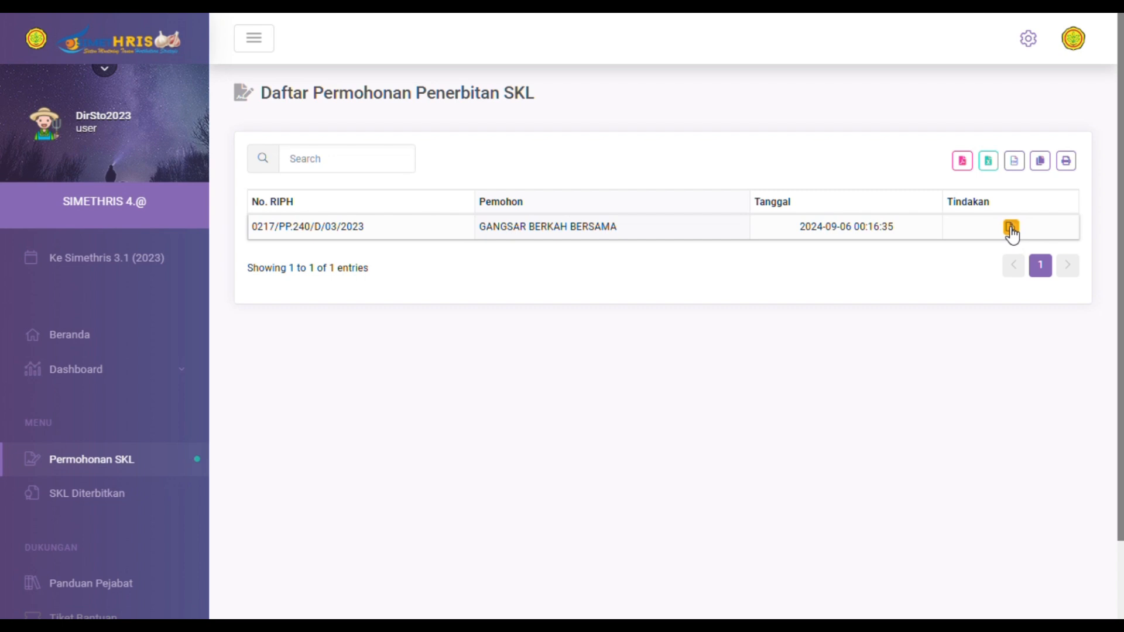
Set the SKL issuance request of GANGSAR BERKAH BERSAMA to Disetujui, enter the verification username and save the approval
{"action": "left_click", "coordinate": [1010, 228]}
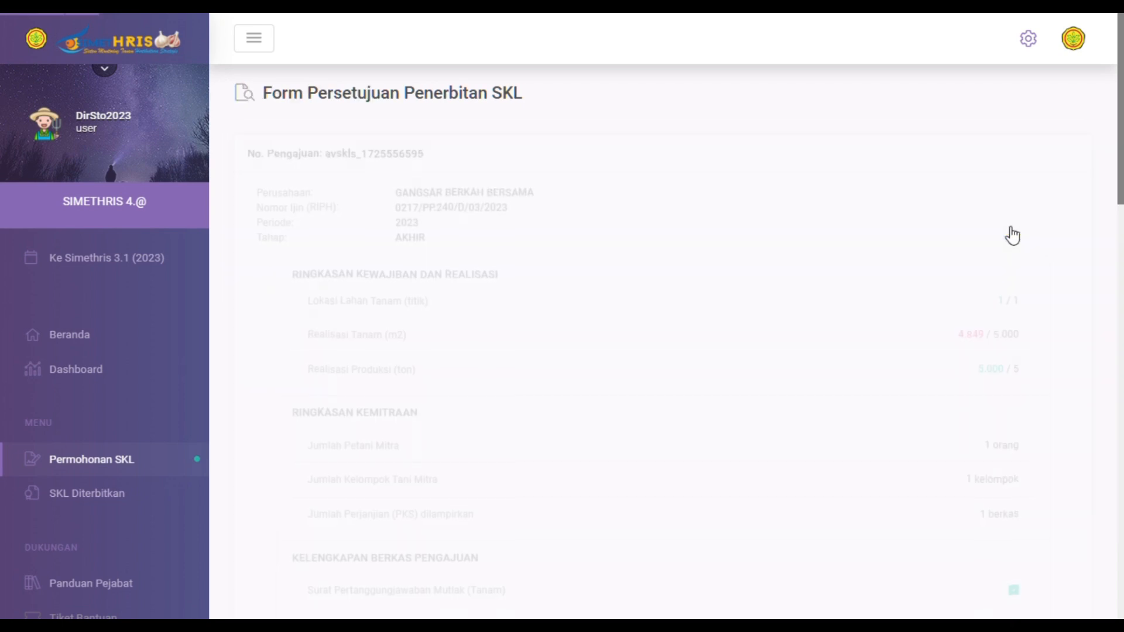
{"action": "scroll", "coordinate": [1120, 136], "scroll_direction": "down", "scroll_amount": 2}
{"action": "left_click_drag", "start_coordinate": [1120, 136], "coordinate": [1121, 534]}
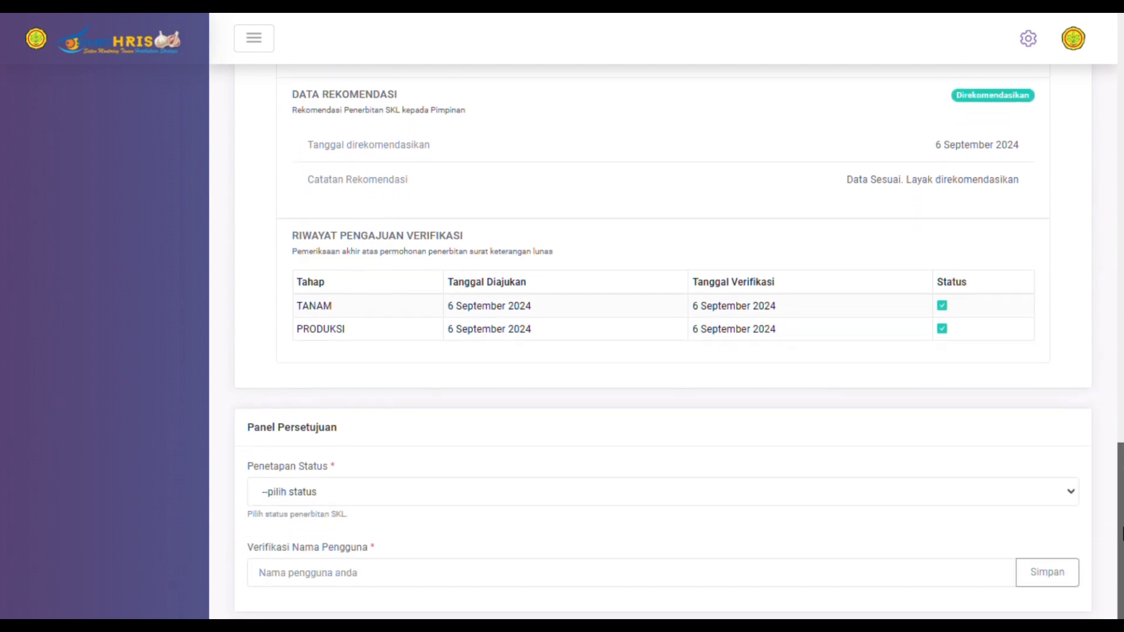
{"action": "left_click", "coordinate": [614, 489]}
{"action": "left_click", "coordinate": [574, 541]}
{"action": "left_click", "coordinate": [574, 569]}
{"action": "left_click", "coordinate": [375, 534]}
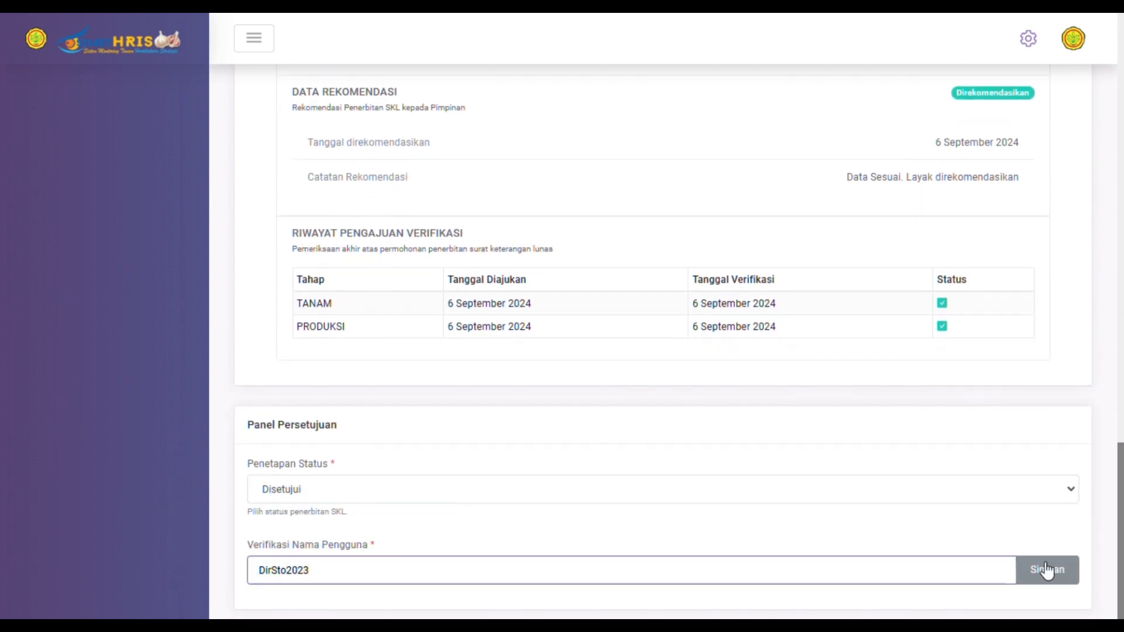
{"action": "left_click", "coordinate": [1047, 569]}
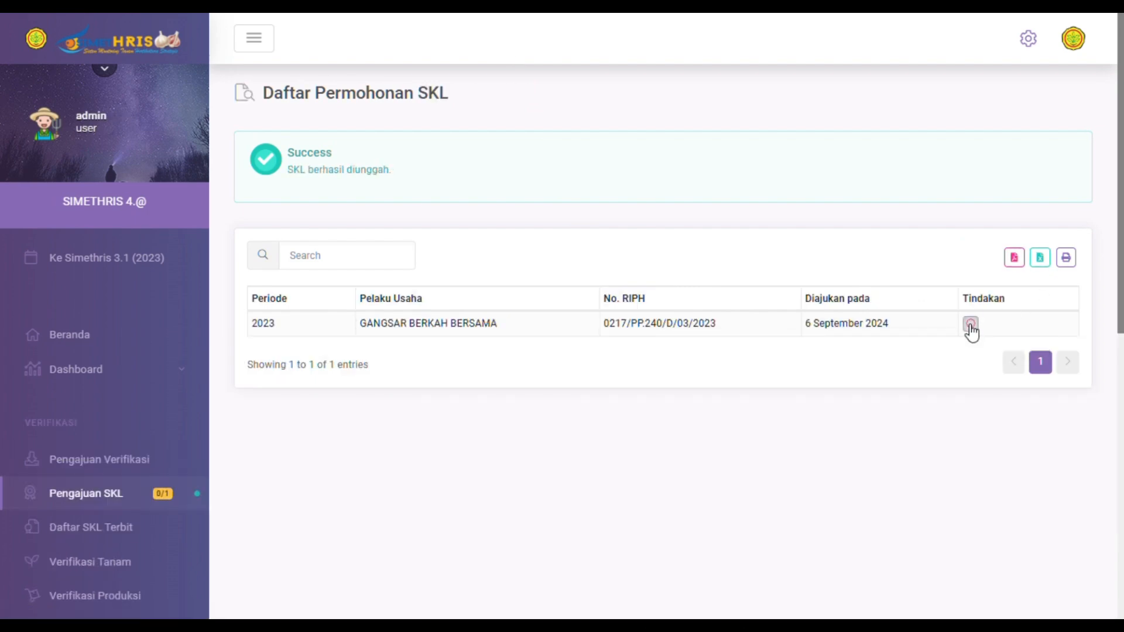
Open the SKL request of GANGSAR BERKAH BERSAMA and show page 2 of the issued SKL list
{"action": "left_click", "coordinate": [970, 324]}
{"action": "left_click", "coordinate": [111, 544]}
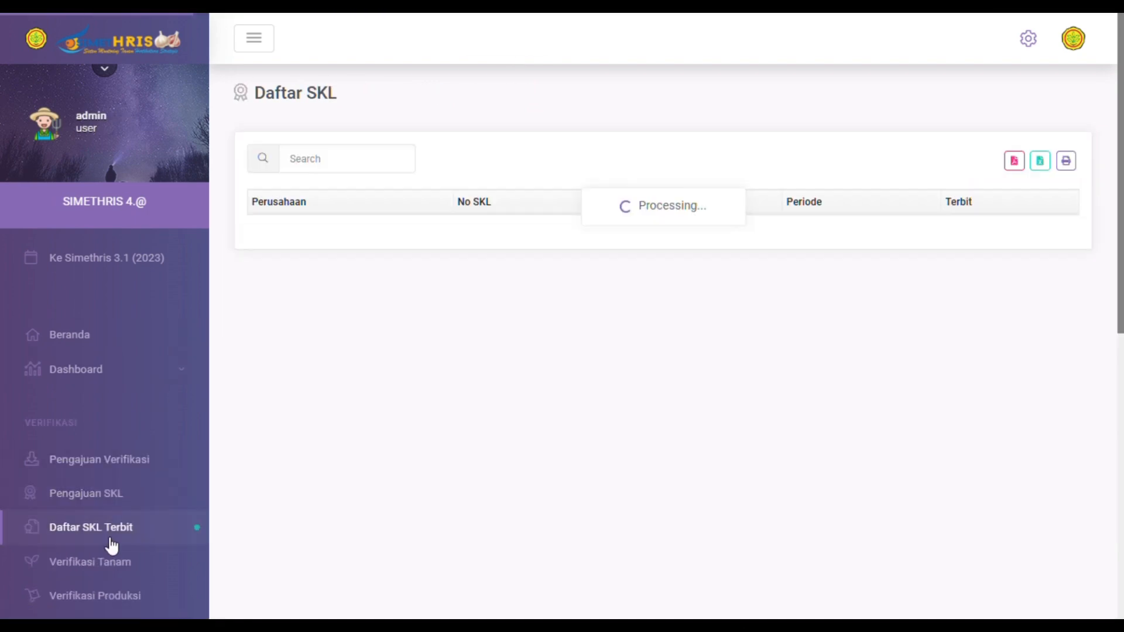
{"action": "left_click", "coordinate": [1046, 477]}
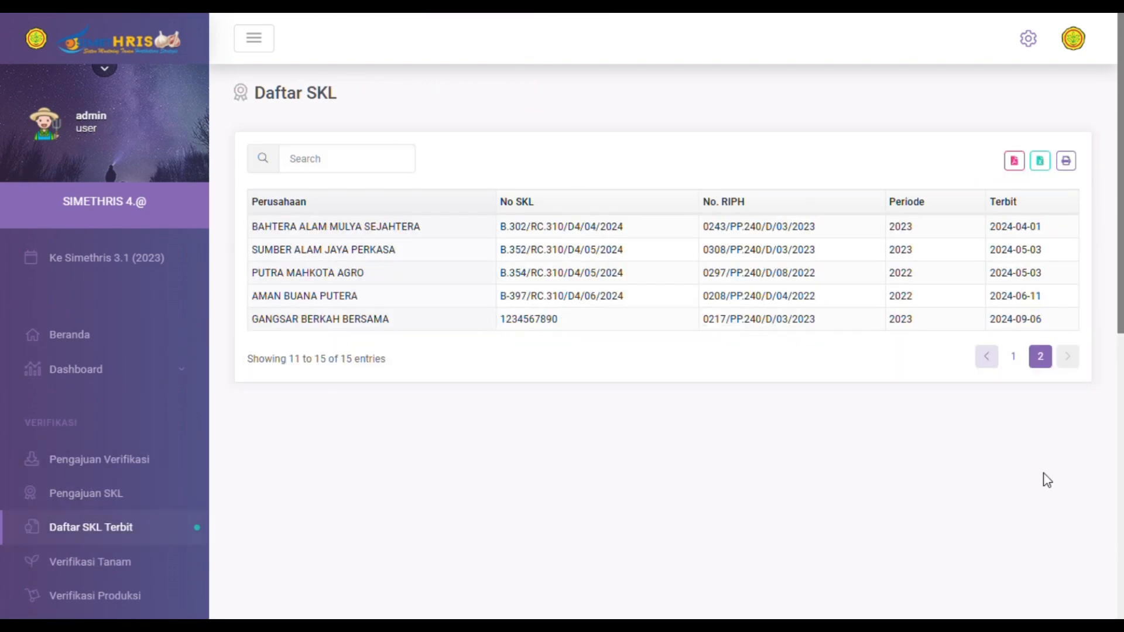
Download the company's issued SKL for period 2023 from its SKL list
{"action": "left_click", "coordinate": [413, 335]}
{"action": "left_click_drag", "start_coordinate": [1118, 76], "coordinate": [1119, 248]}
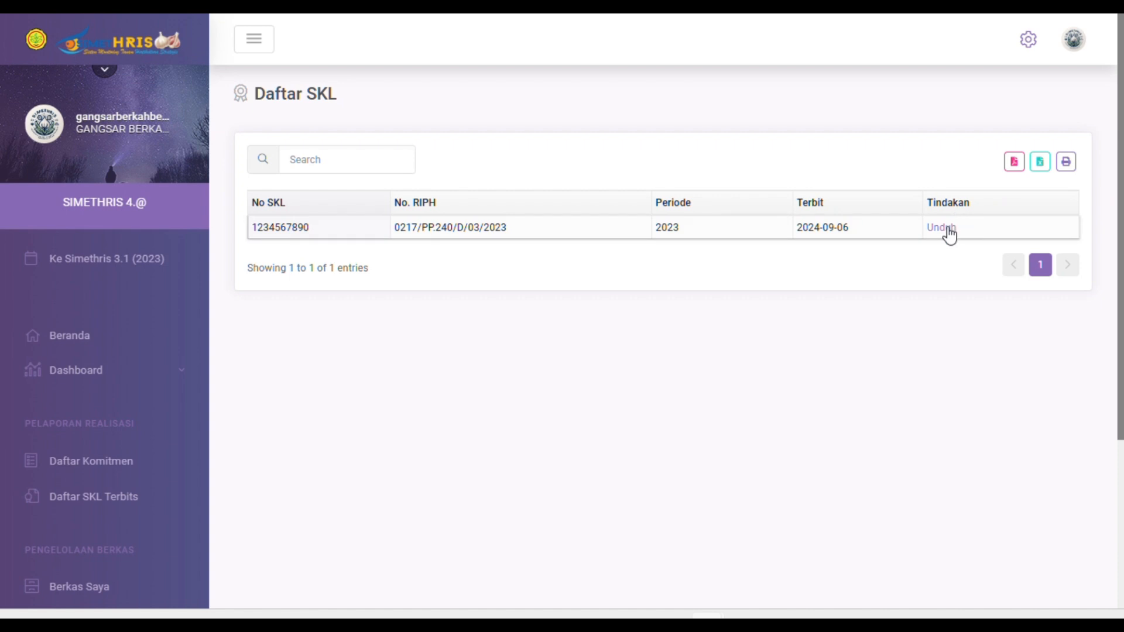
{"action": "left_click", "coordinate": [946, 228]}
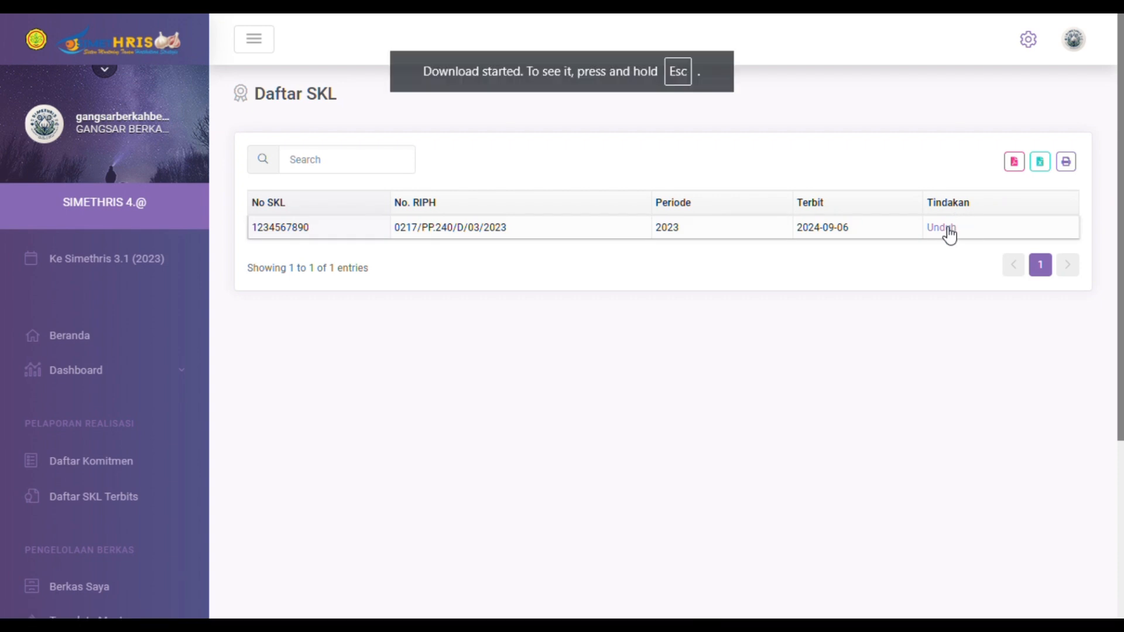